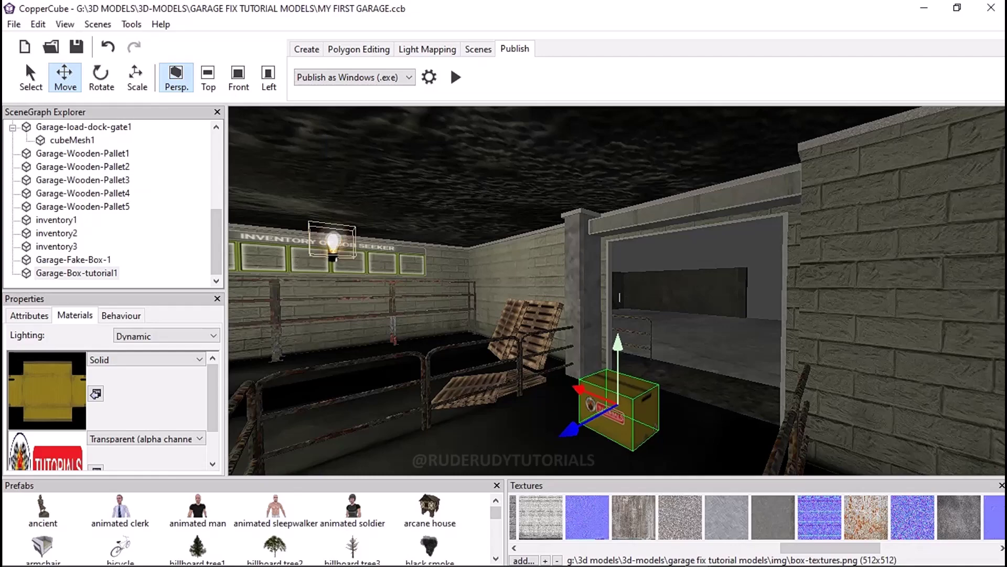
Select the Garage-Box-tutorial1 crate and show its still-empty Behaviour list
{"action": "scroll", "coordinate": [620, 297], "scroll_direction": "up", "scroll_amount": 3}
{"action": "scroll", "coordinate": [620, 297], "scroll_direction": "up", "scroll_amount": 3}
{"action": "scroll", "coordinate": [620, 297], "scroll_direction": "up", "scroll_amount": 2}
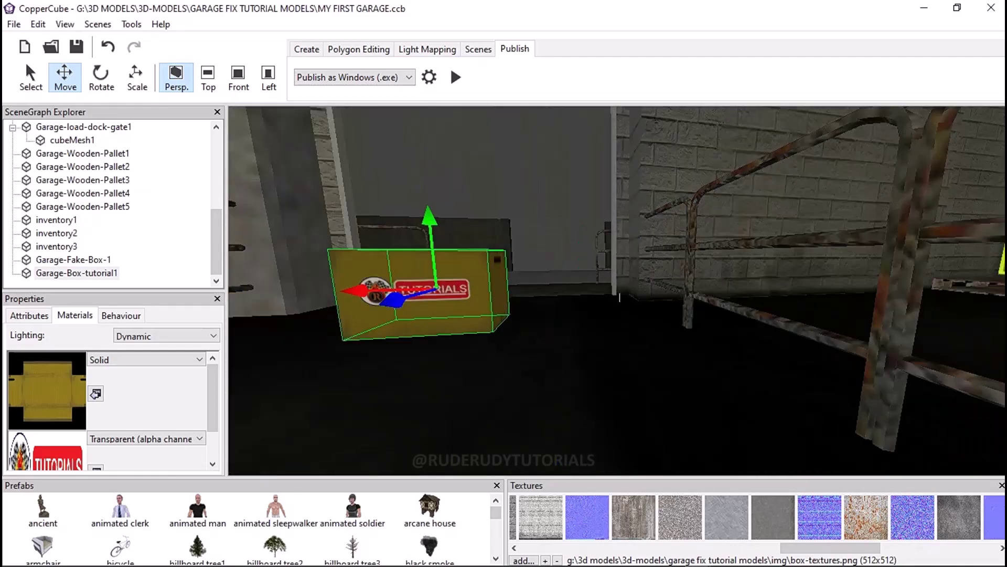
{"action": "scroll", "coordinate": [619, 297], "scroll_direction": "up", "scroll_amount": 2}
{"action": "scroll", "coordinate": [619, 297], "scroll_direction": "up", "scroll_amount": 2}
{"action": "scroll", "coordinate": [620, 297], "scroll_direction": "up", "scroll_amount": 2}
{"action": "scroll", "coordinate": [620, 297], "scroll_direction": "down", "scroll_amount": 2}
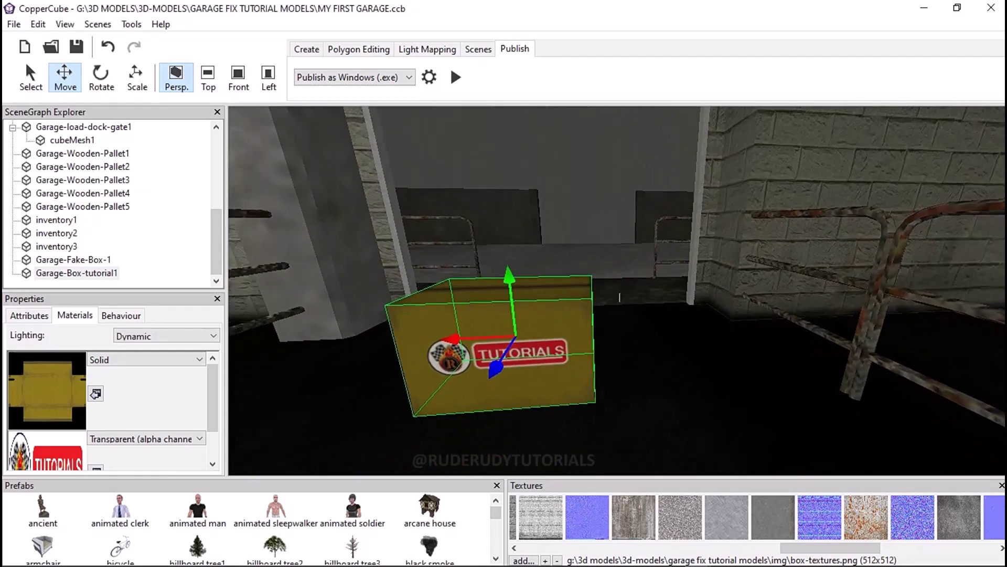
{"action": "scroll", "coordinate": [620, 297], "scroll_direction": "down", "scroll_amount": 2}
{"action": "scroll", "coordinate": [619, 297], "scroll_direction": "down", "scroll_amount": 2}
{"action": "scroll", "coordinate": [620, 297], "scroll_direction": "down", "scroll_amount": 2}
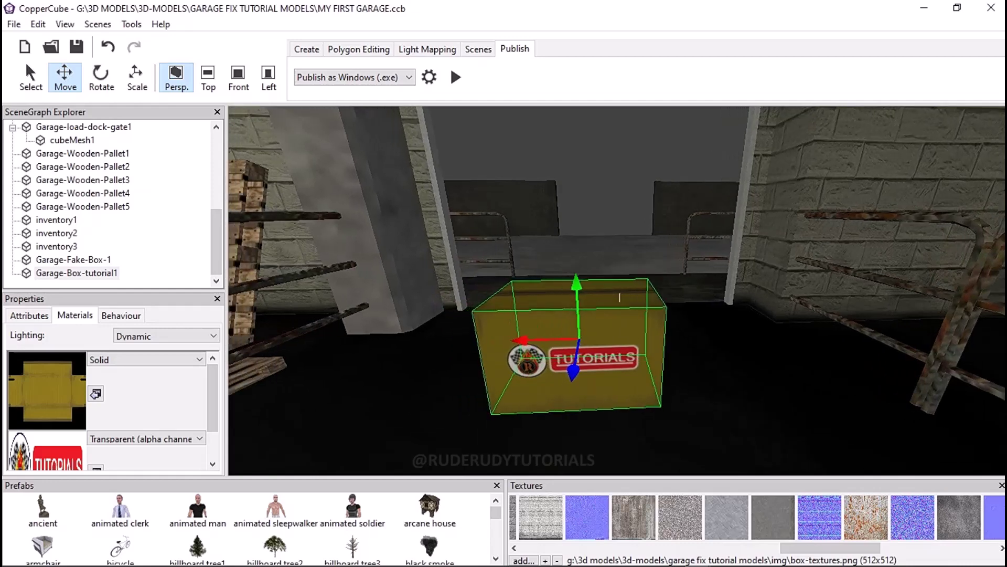
{"action": "left_click", "coordinate": [620, 297]}
{"action": "left_click", "coordinate": [120, 314]}
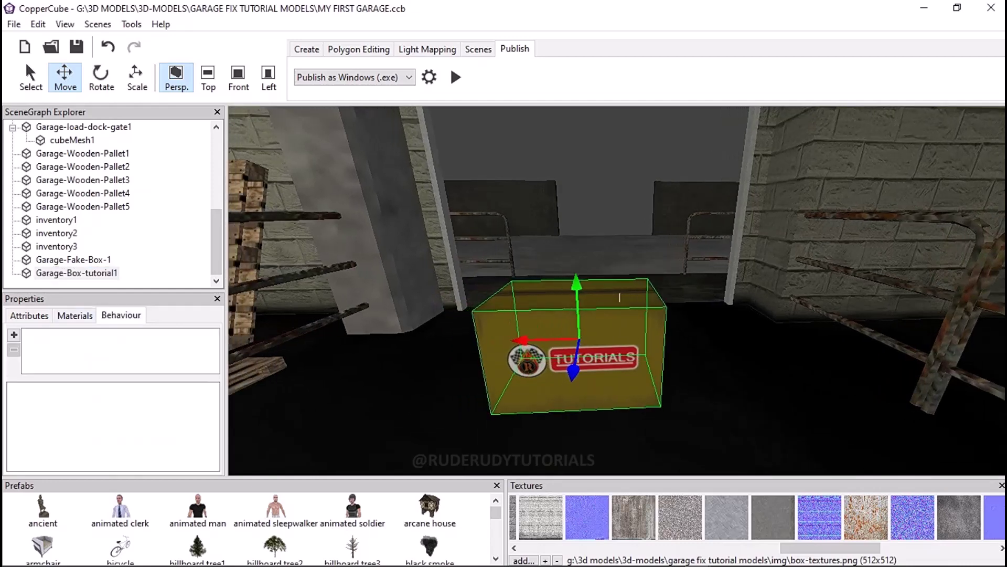
Add an 'Object moved by physics engine' behaviour to the crate, with body type Box and density 1
{"action": "left_click", "coordinate": [13, 334]}
{"action": "mouse_move", "coordinate": [105, 422]}
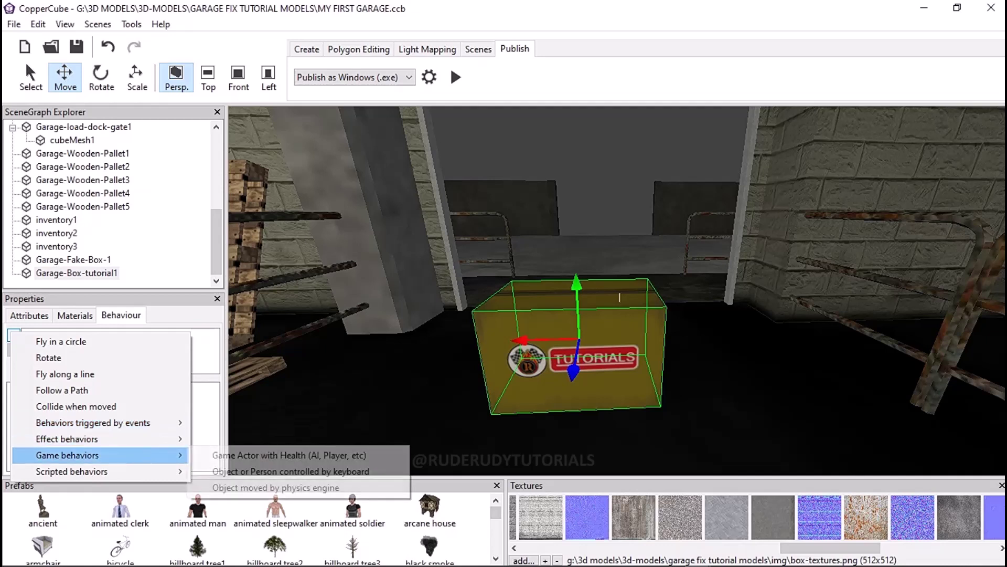
{"action": "left_click", "coordinate": [320, 488]}
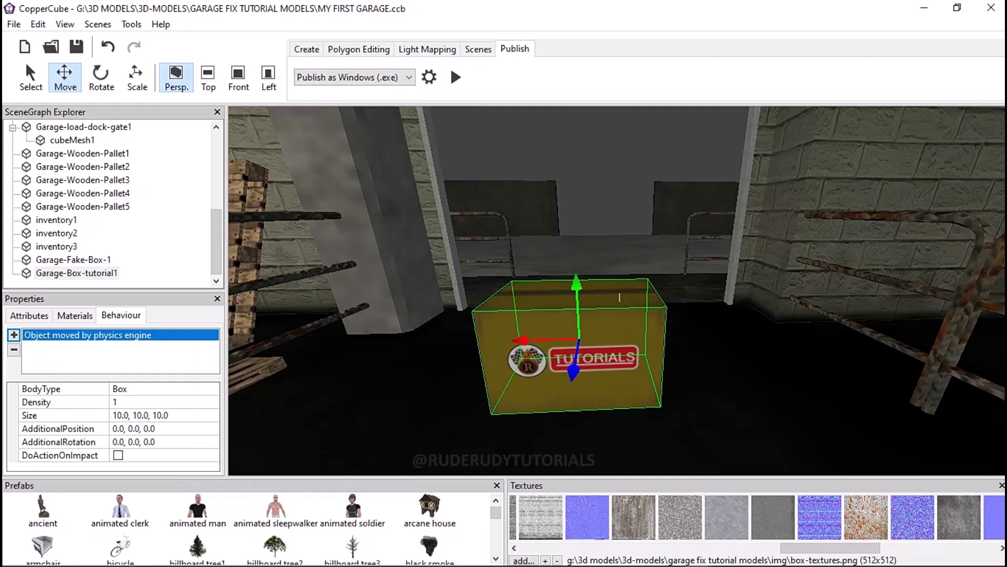
{"action": "right_click_drag", "start_coordinate": [619, 298], "coordinate": [620, 297]}
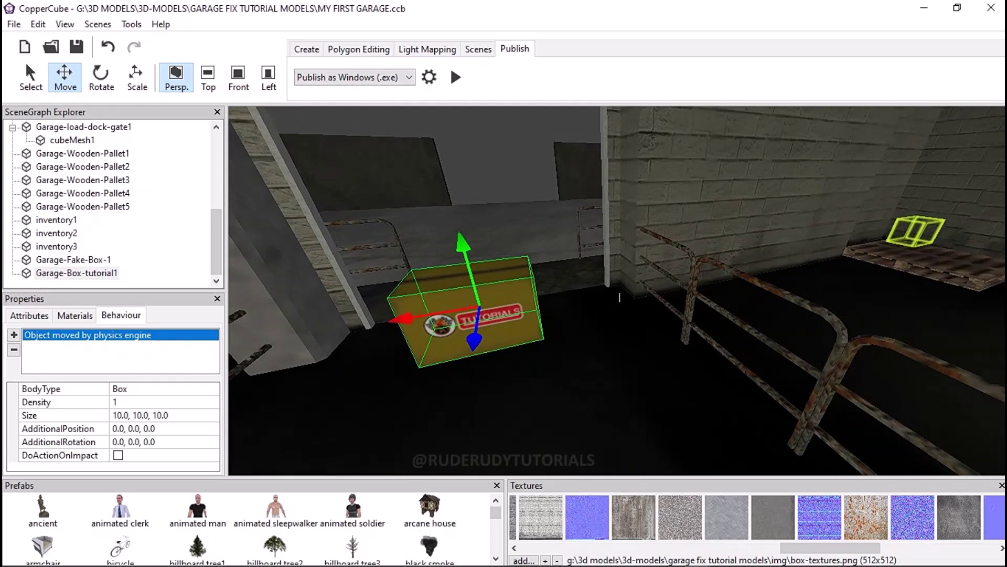
Try physics Size widths of 50 and 40, settling on 30.0, 10.0, 10.0
{"action": "left_click", "coordinate": [114, 415]}
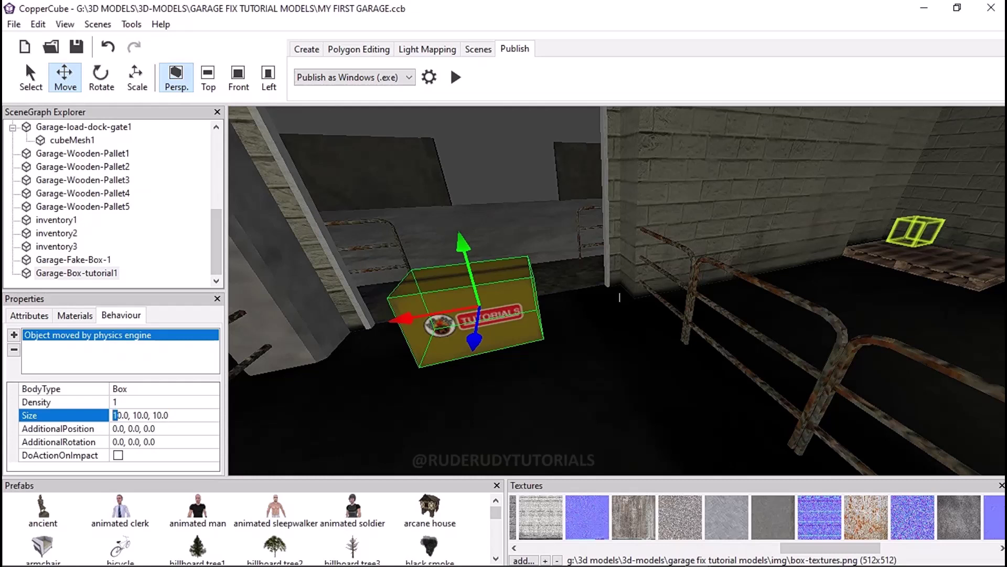
{"action": "type", "text": "5"}
{"action": "key", "text": "Return"}
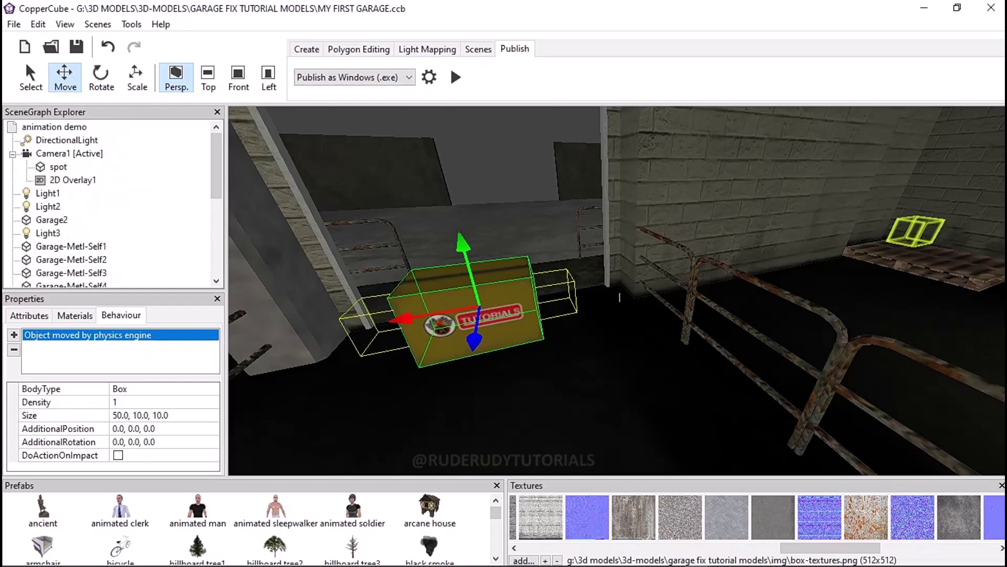
{"action": "left_click", "coordinate": [140, 415]}
{"action": "left_click_drag", "start_coordinate": [113, 415], "coordinate": [116, 415]}
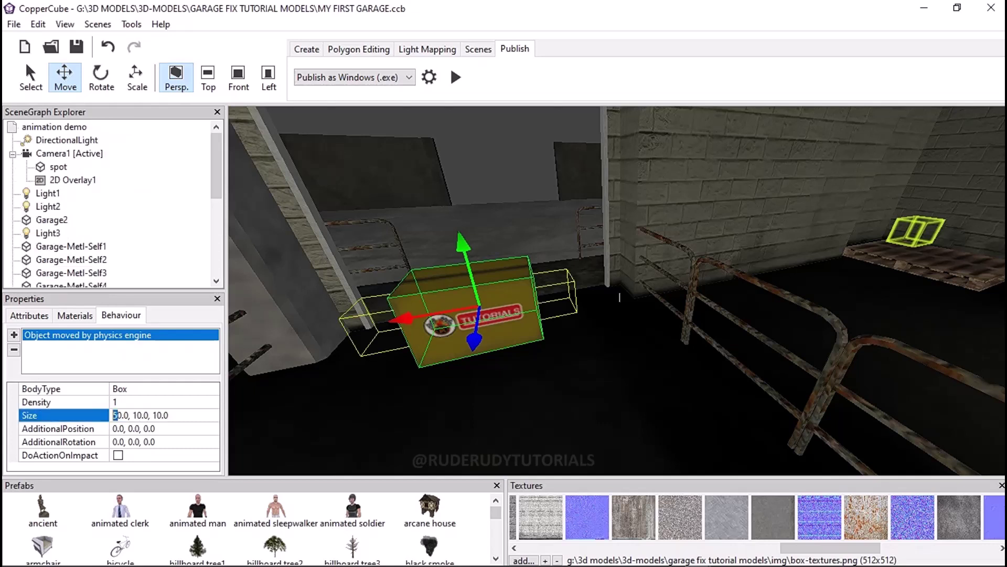
{"action": "type", "text": "4"}
{"action": "key", "text": "Return"}
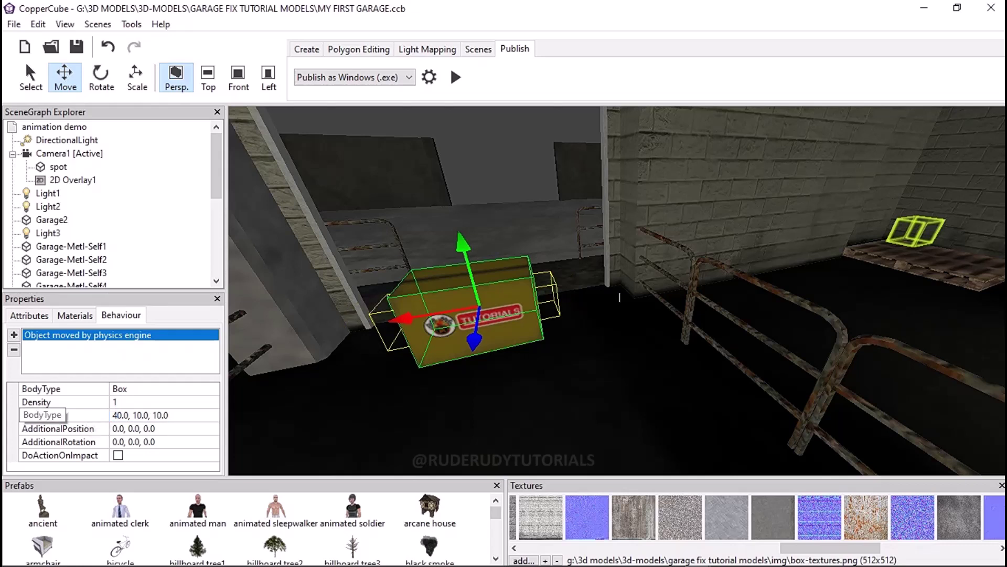
{"action": "left_click", "coordinate": [114, 415]}
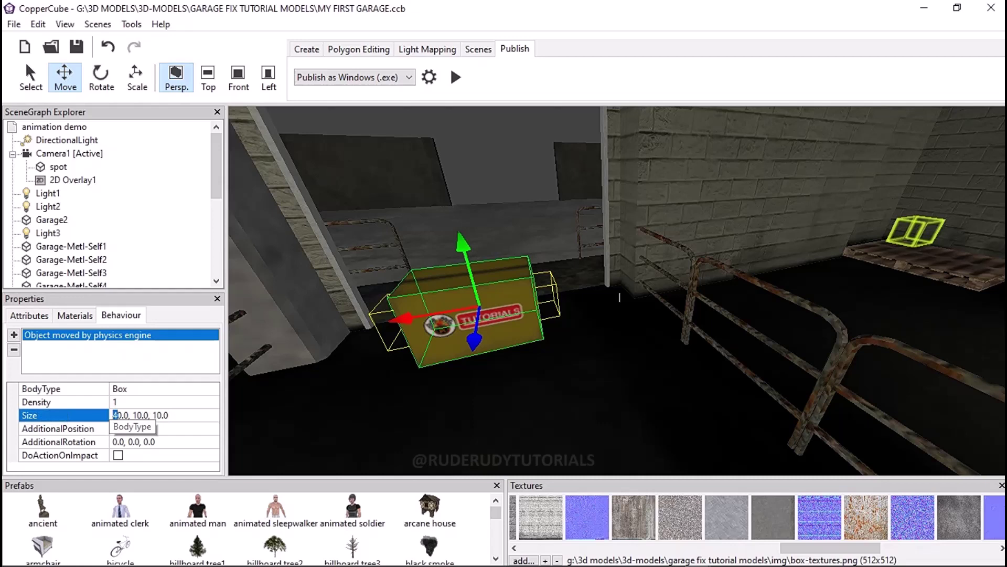
{"action": "type", "text": "3"}
{"action": "key", "text": "Return"}
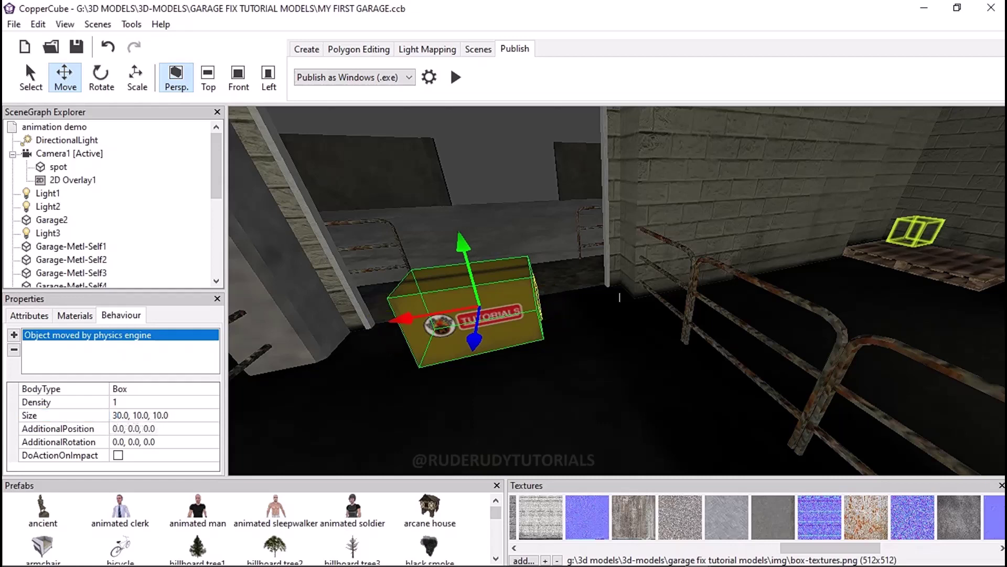
Set the third Size value to 30, making the collision box 30.0, 10.0, 30.0
{"action": "key", "text": "Left"}
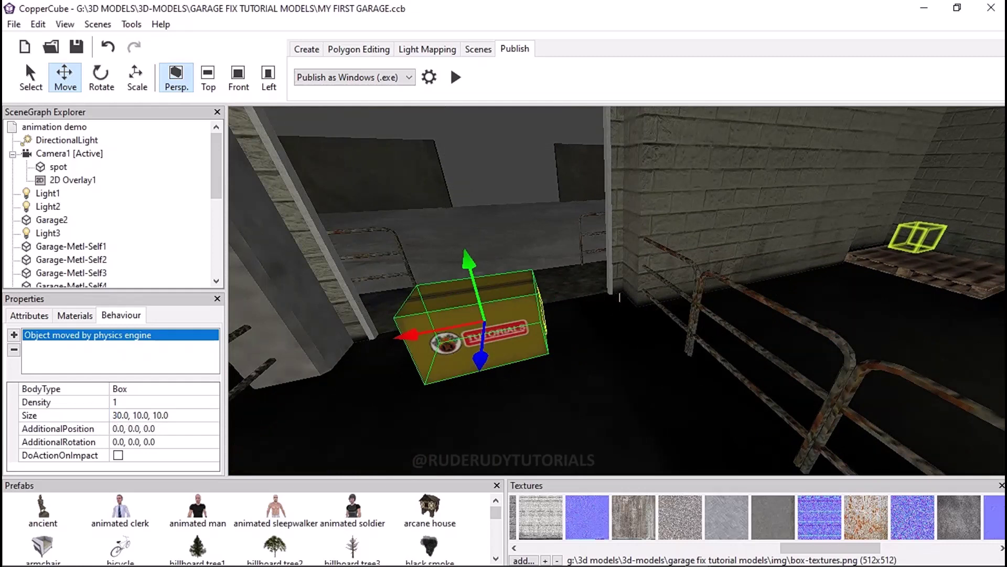
{"action": "left_click", "coordinate": [156, 415]}
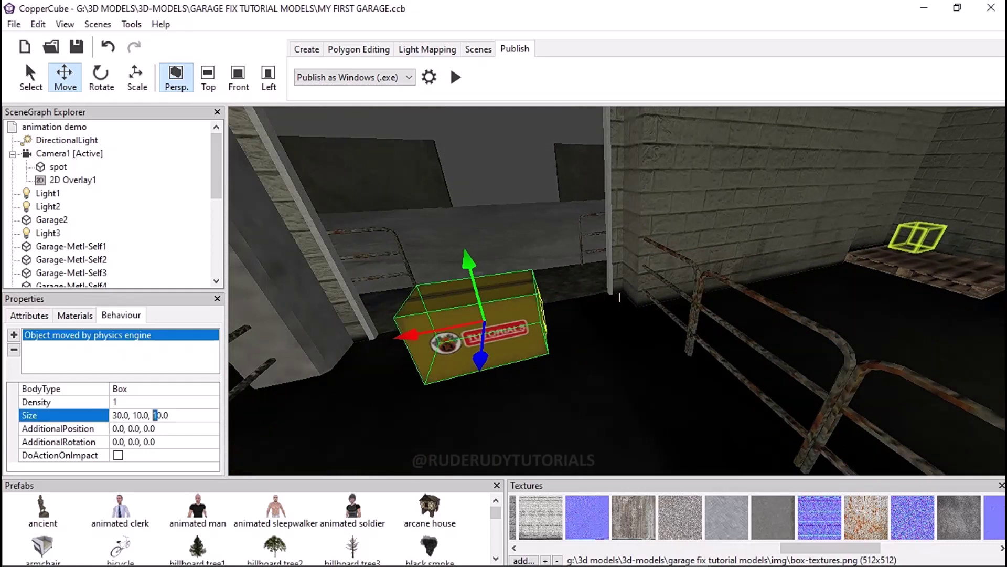
{"action": "type", "text": "3"}
{"action": "key", "text": "Return"}
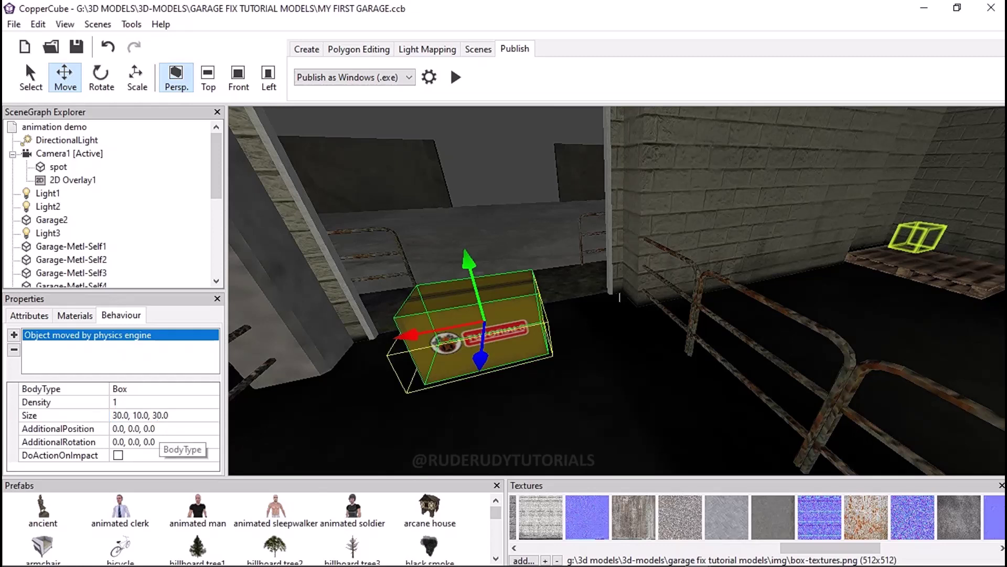
Shrink the collision box depth to 20.0, then to 15.0
{"action": "right_click_drag", "start_coordinate": [620, 297], "coordinate": [620, 297]}
{"action": "left_click", "coordinate": [137, 415]}
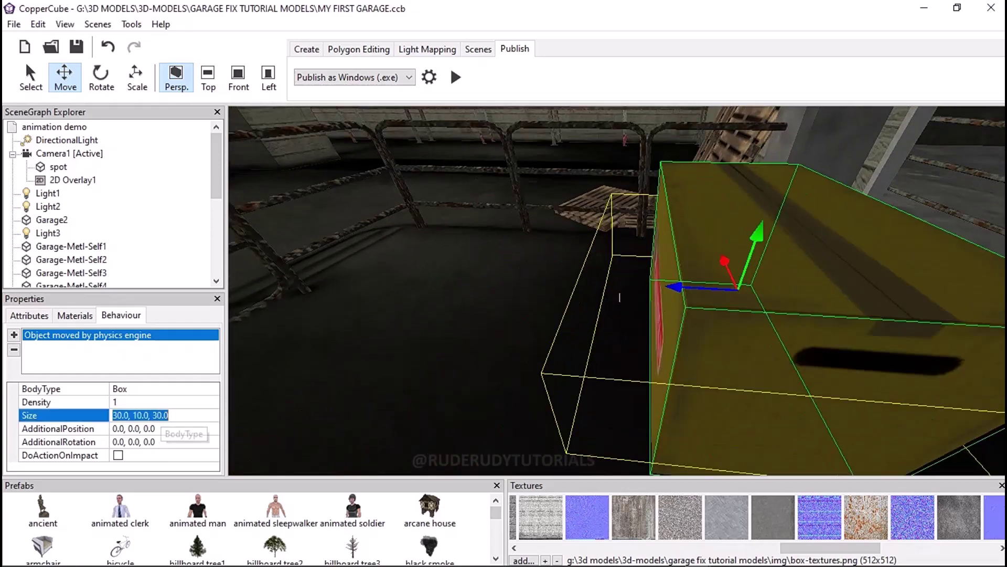
{"action": "left_click", "coordinate": [154, 415]}
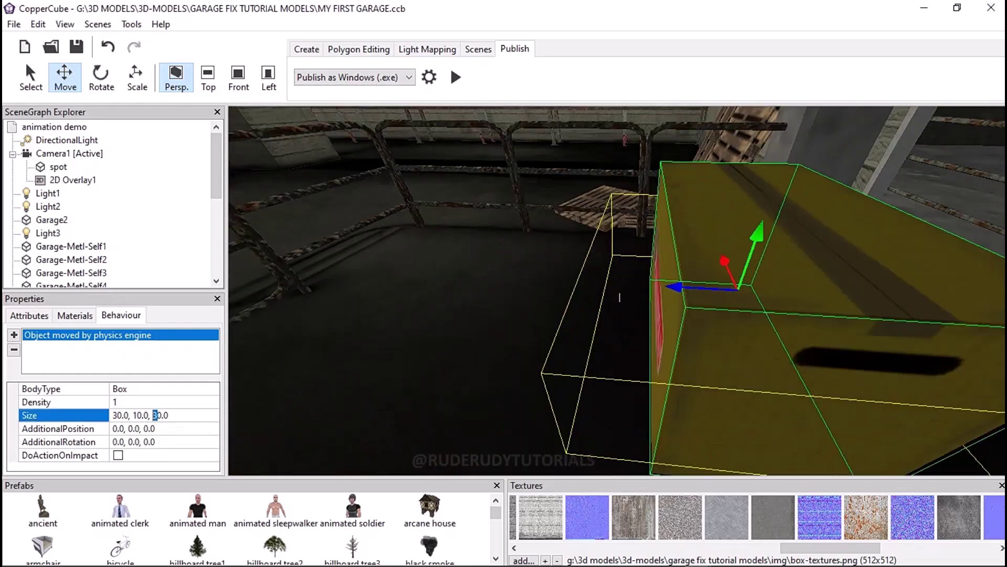
{"action": "type", "text": "2"}
{"action": "key", "text": "Return"}
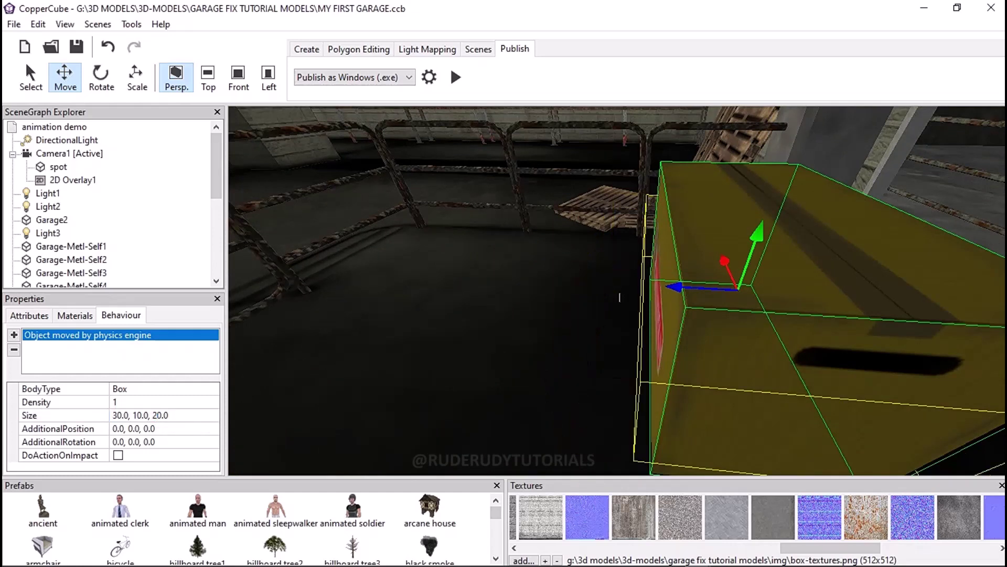
{"action": "left_click", "coordinate": [159, 415]}
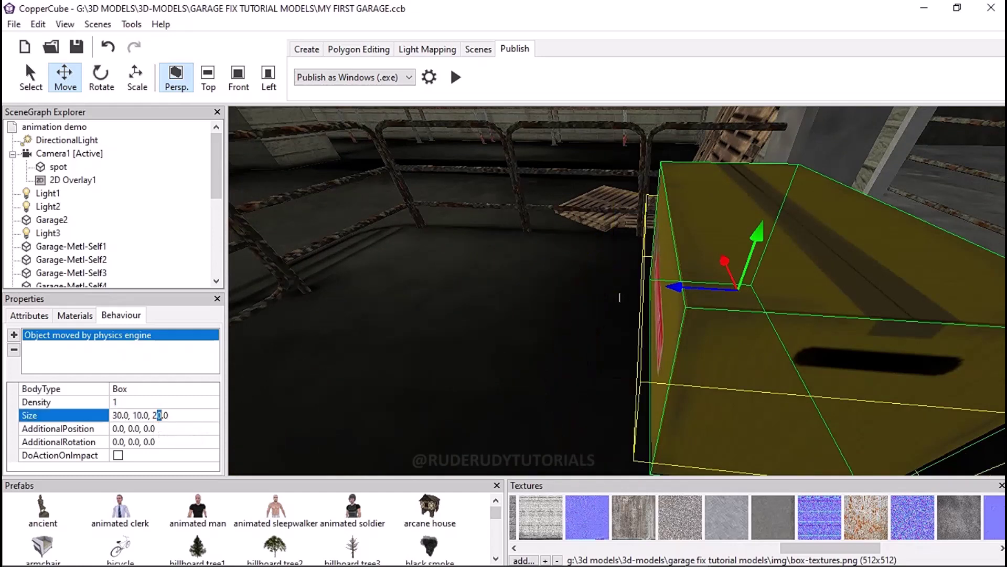
{"action": "key", "text": "shift+Left"}
{"action": "type", "text": "15"}
{"action": "key", "text": "Return"}
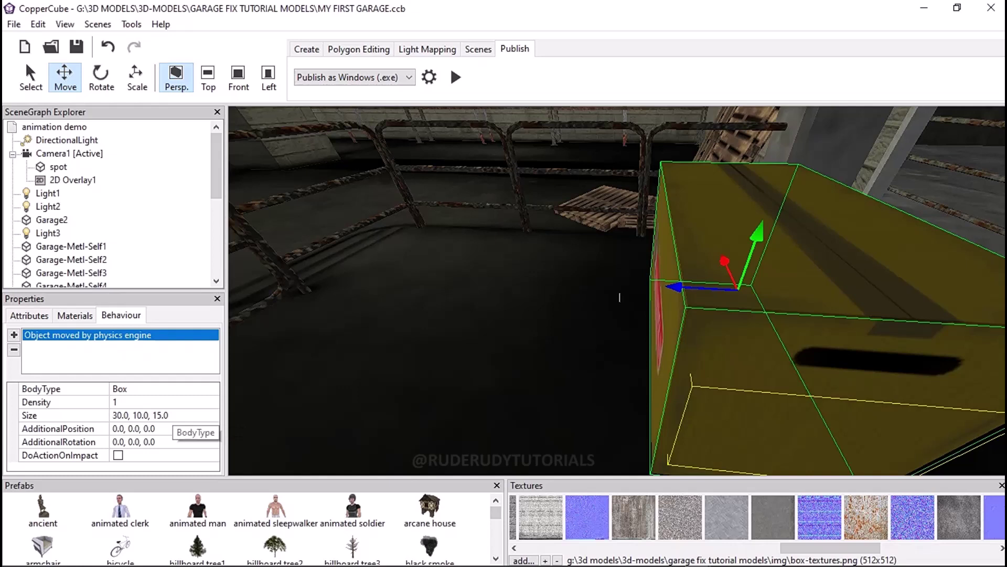
Change the depth to 18.0, giving a physics Size of 30.0, 10.0, 18.0
{"action": "left_click", "coordinate": [166, 415]}
{"action": "key", "text": "shift+Left"}
{"action": "key", "text": "shift+Left"}
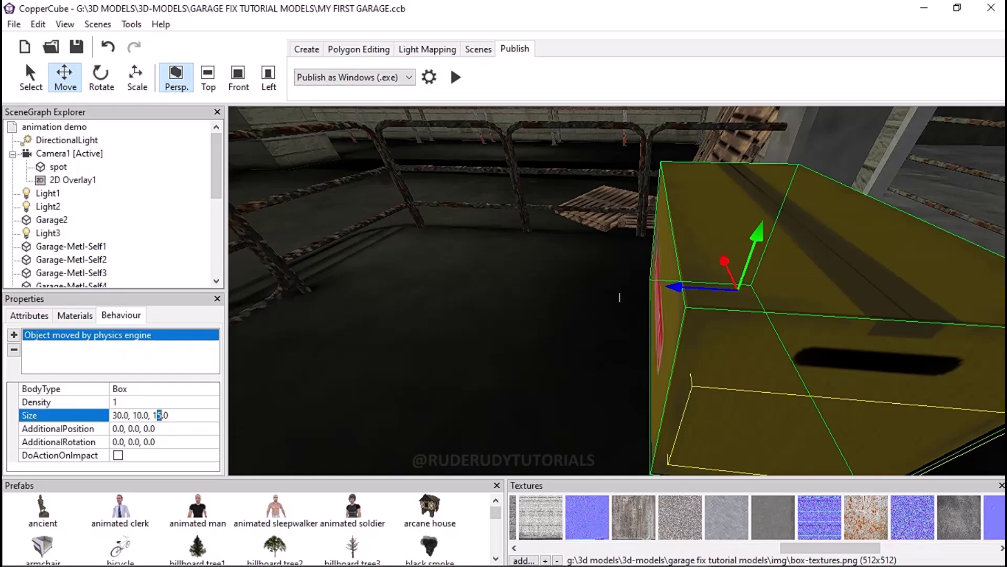
{"action": "type", "text": "8"}
{"action": "key", "text": "Return"}
{"action": "left_click_drag", "start_coordinate": [620, 297], "coordinate": [619, 296]}
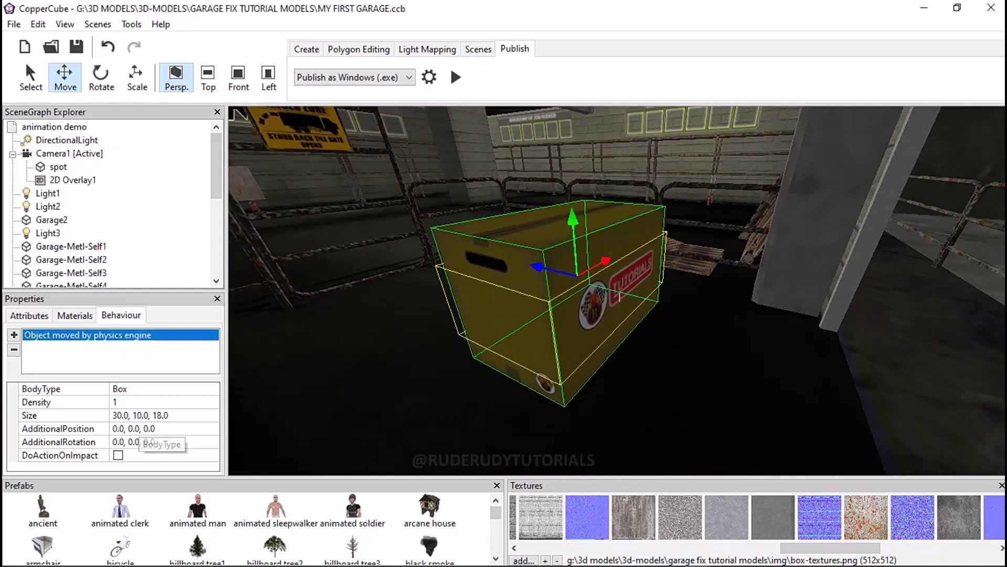
Try a vertical collision offset of 10.0, then reset AdditionalPosition to 0.0, 0.0, 0.0
{"action": "left_click", "coordinate": [130, 428]}
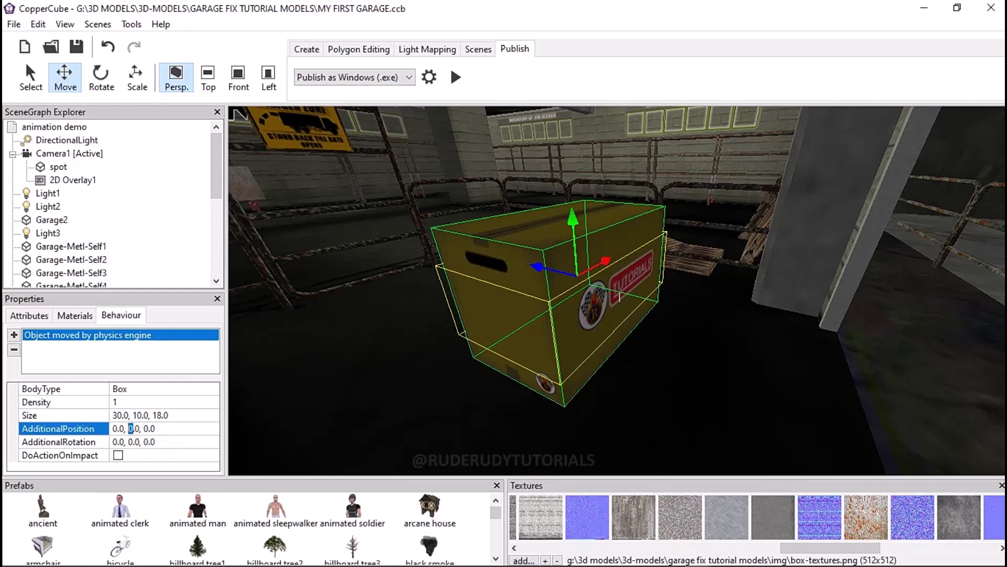
{"action": "type", "text": "9"}
{"action": "key", "text": "BackSpace"}
{"action": "type", "text": "0"}
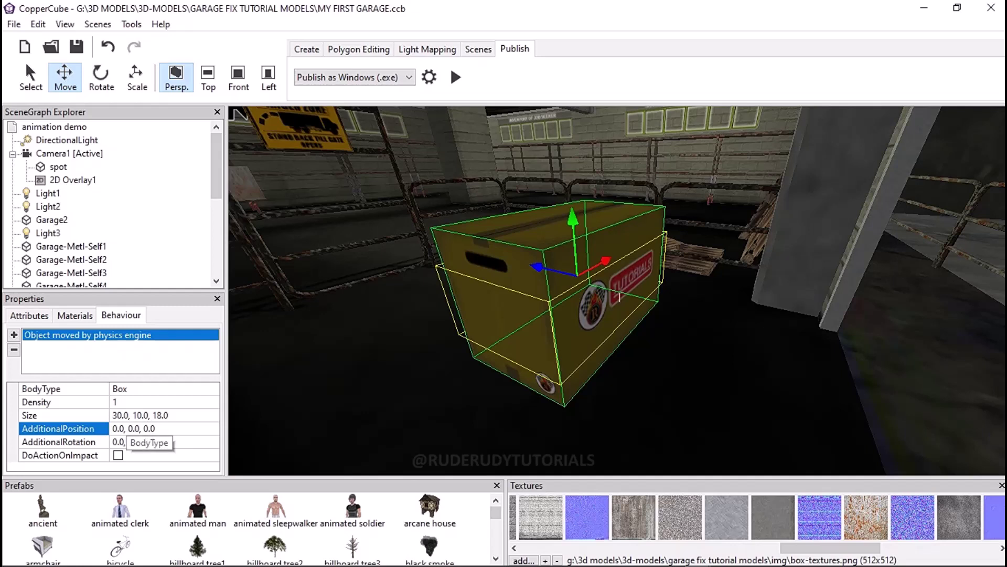
{"action": "key", "text": "shift+Left"}
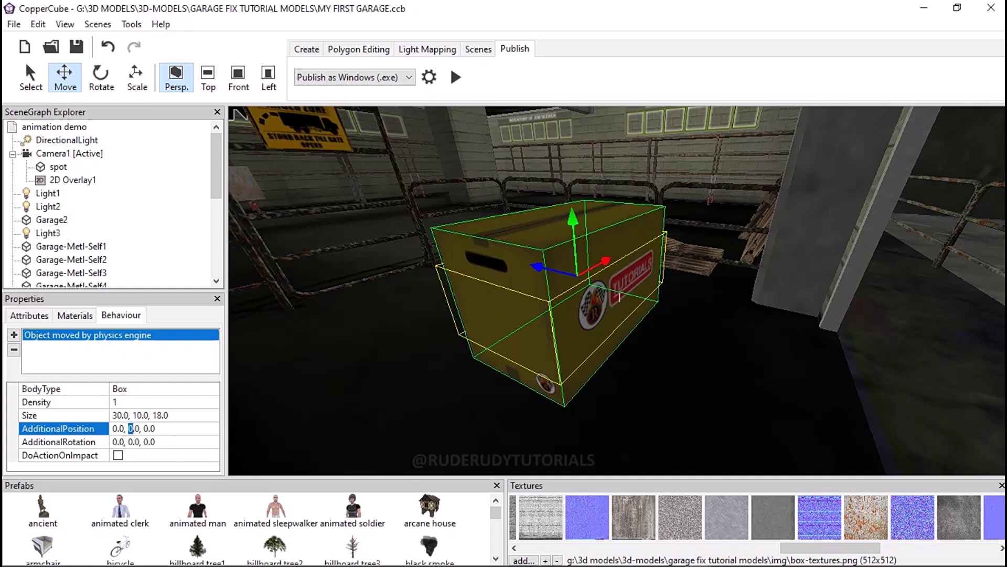
{"action": "type", "text": "1"}
{"action": "type", "text": "0"}
{"action": "key", "text": "Return"}
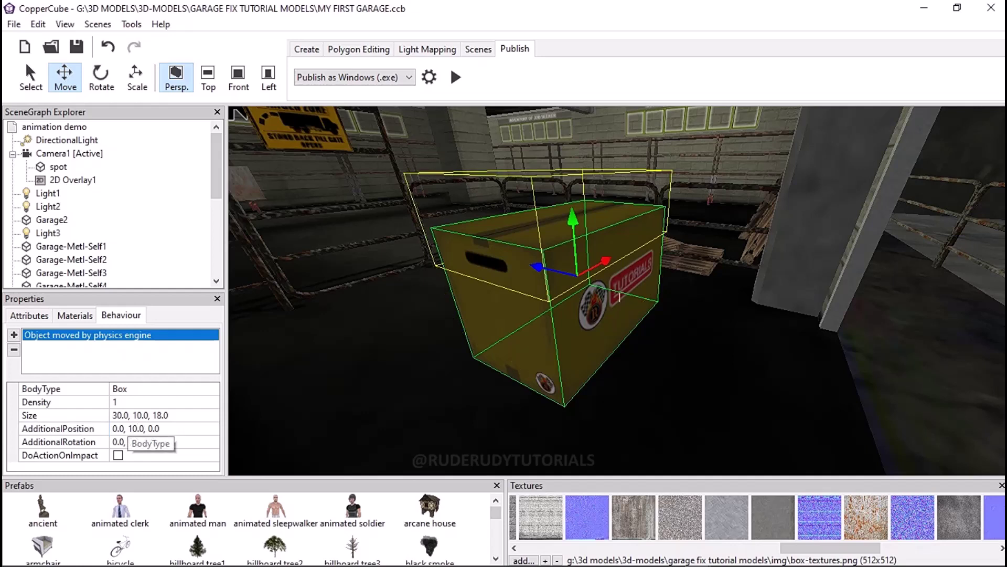
{"action": "left_click", "coordinate": [131, 428]}
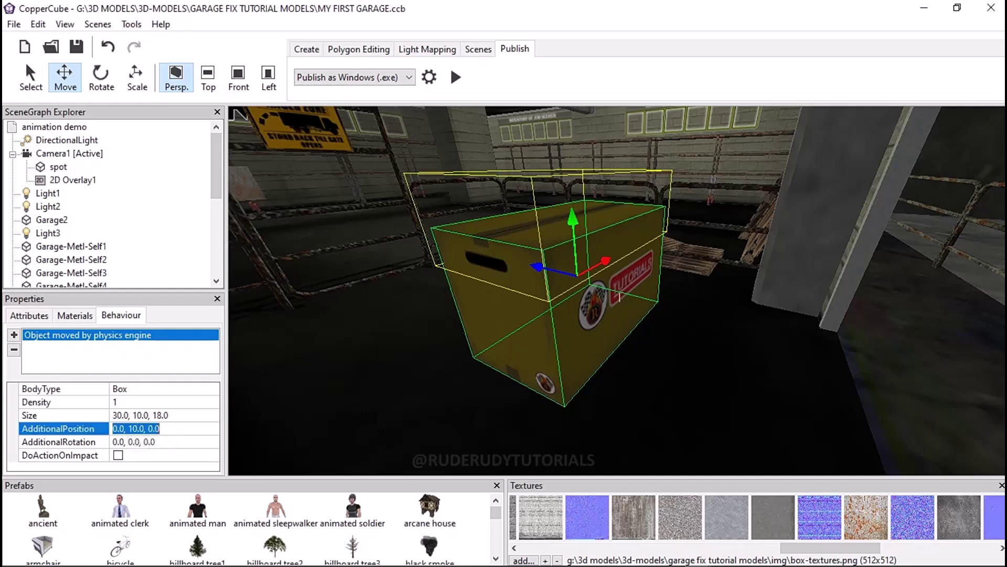
{"action": "key", "text": "BackSpace"}
{"action": "key", "text": "Return"}
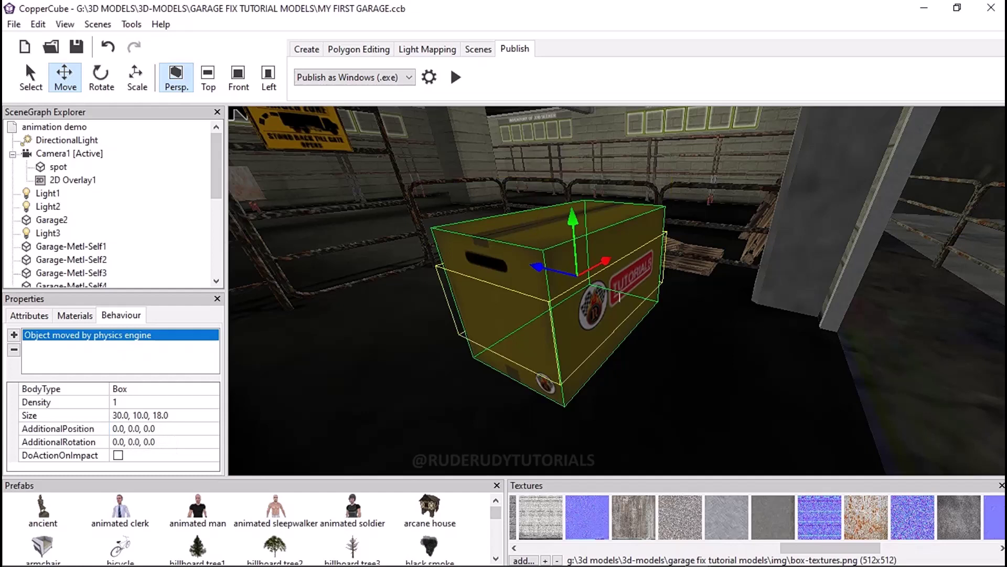
Raise the collision box height, settling the Size at 30.0, 20.0, 18.0
{"action": "left_click", "coordinate": [135, 415]}
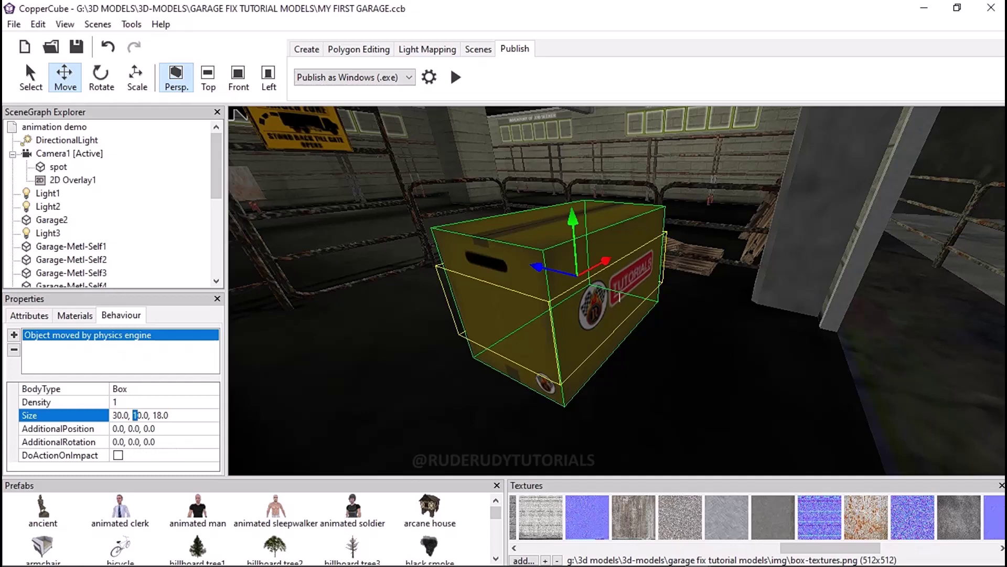
{"action": "type", "text": "4"}
{"action": "key", "text": "Return"}
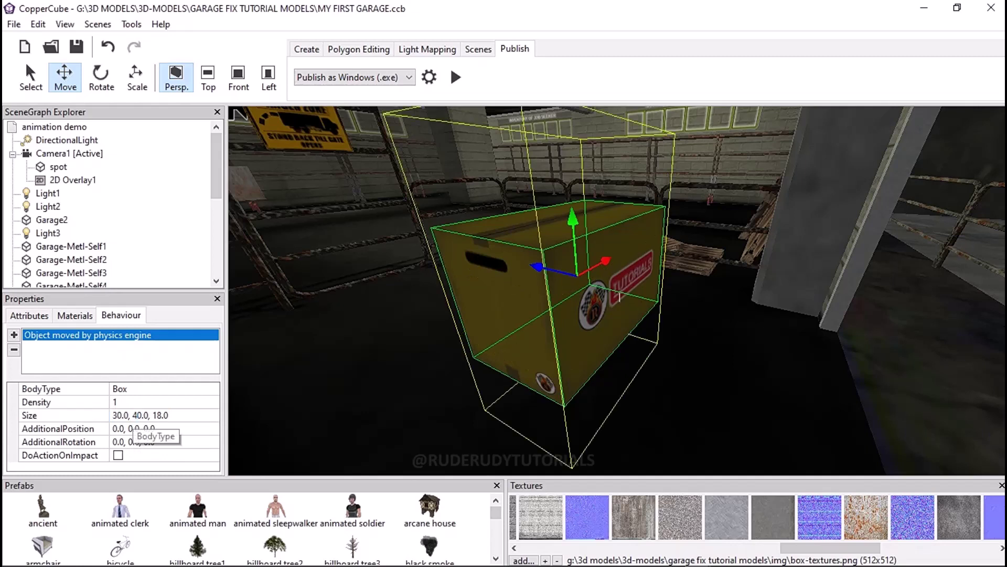
{"action": "left_click", "coordinate": [136, 415]}
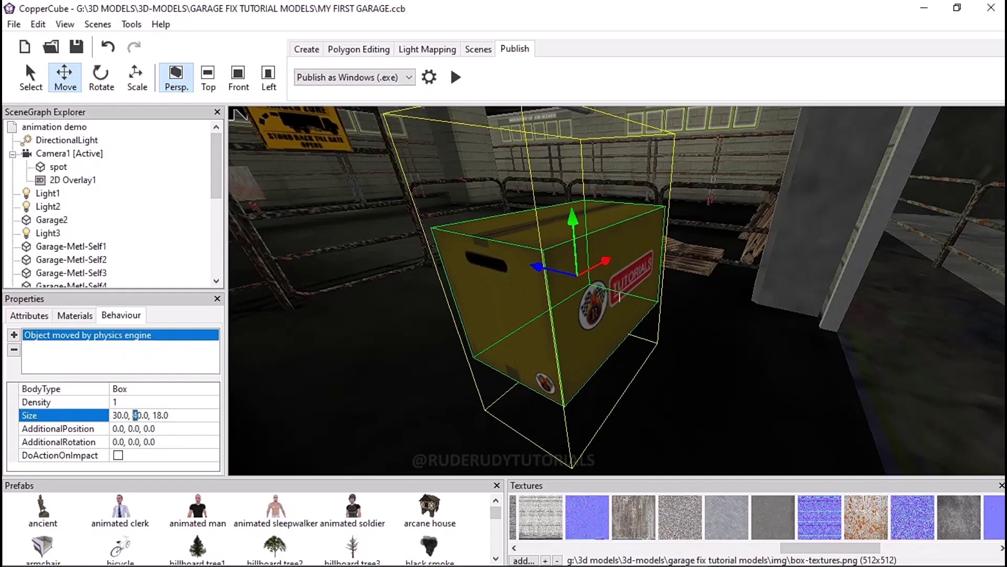
{"action": "type", "text": "2"}
{"action": "key", "text": "Return"}
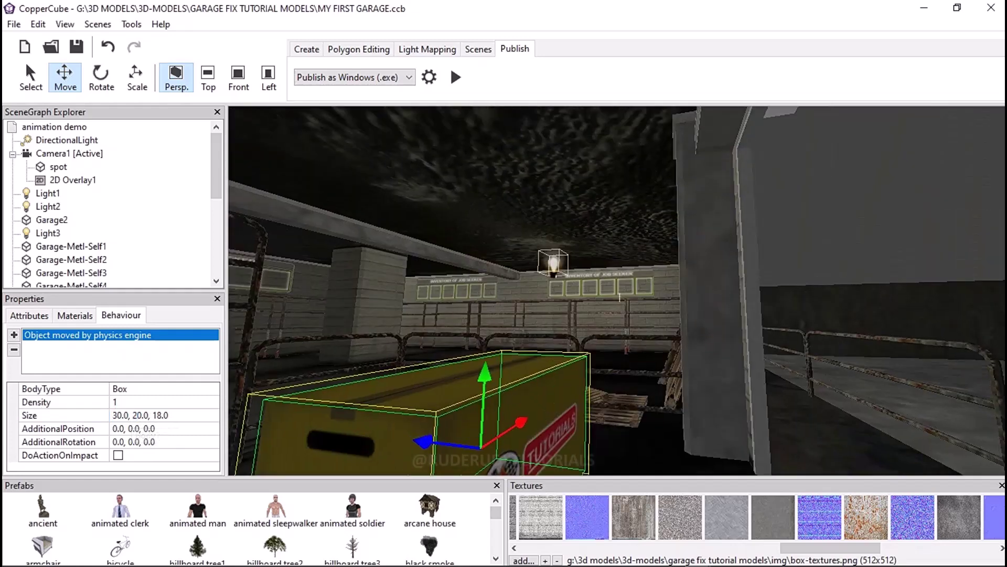
Add a 'When clicked on this do something' behaviour to the crate
{"action": "left_click_drag", "start_coordinate": [620, 297], "coordinate": [619, 297]}
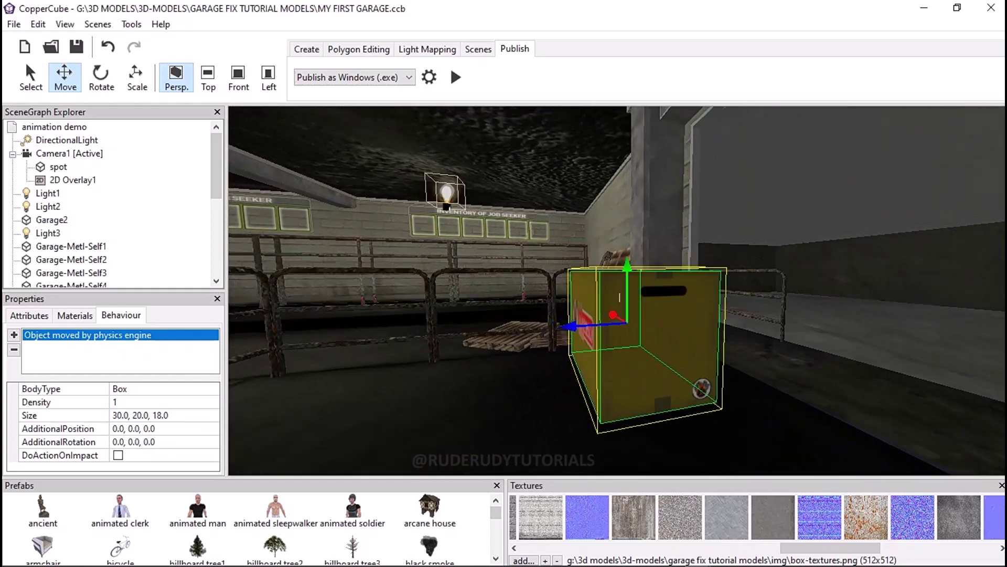
{"action": "left_click", "coordinate": [14, 334]}
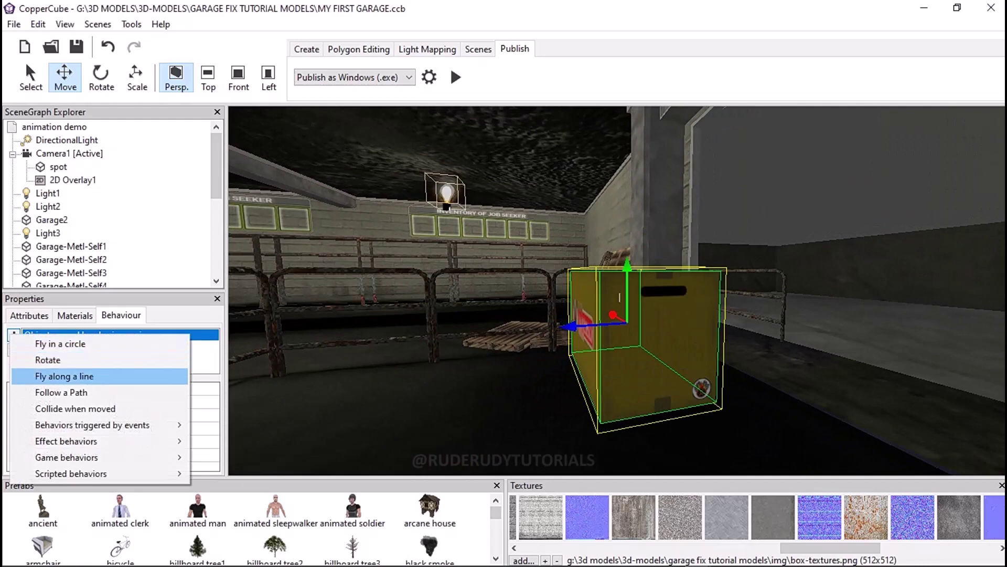
{"action": "mouse_move", "coordinate": [105, 425]}
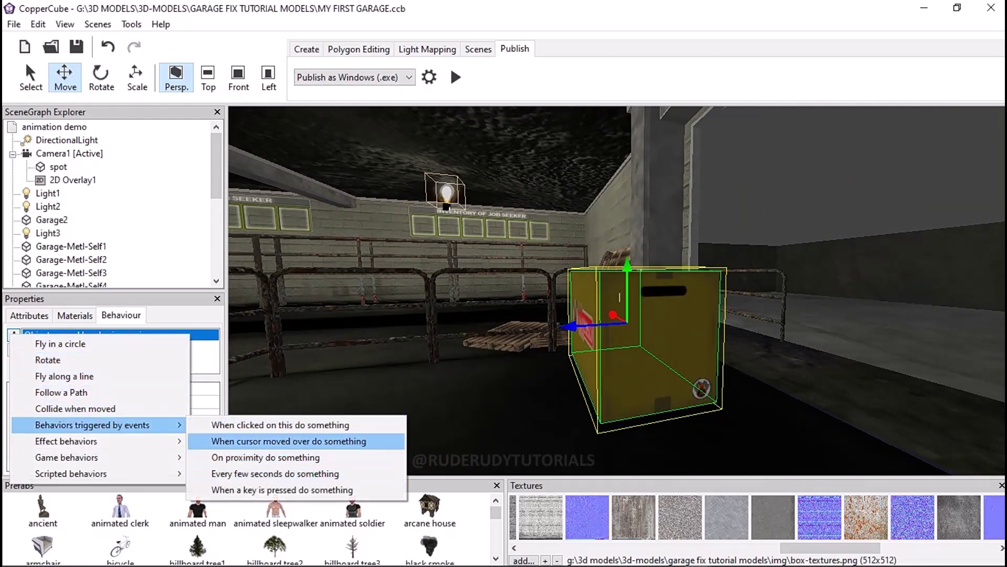
{"action": "left_click", "coordinate": [278, 425]}
Give the click behaviour a Physics_ObjetCommands scripted action with force 75
{"action": "left_click", "coordinate": [157, 415]}
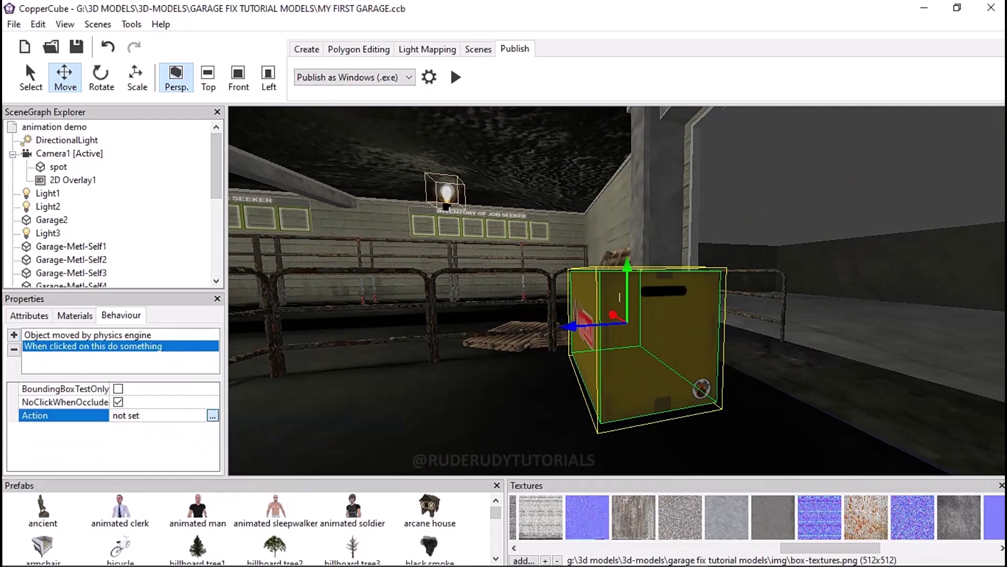
{"action": "left_click", "coordinate": [214, 415]}
{"action": "left_click", "coordinate": [23, 351]}
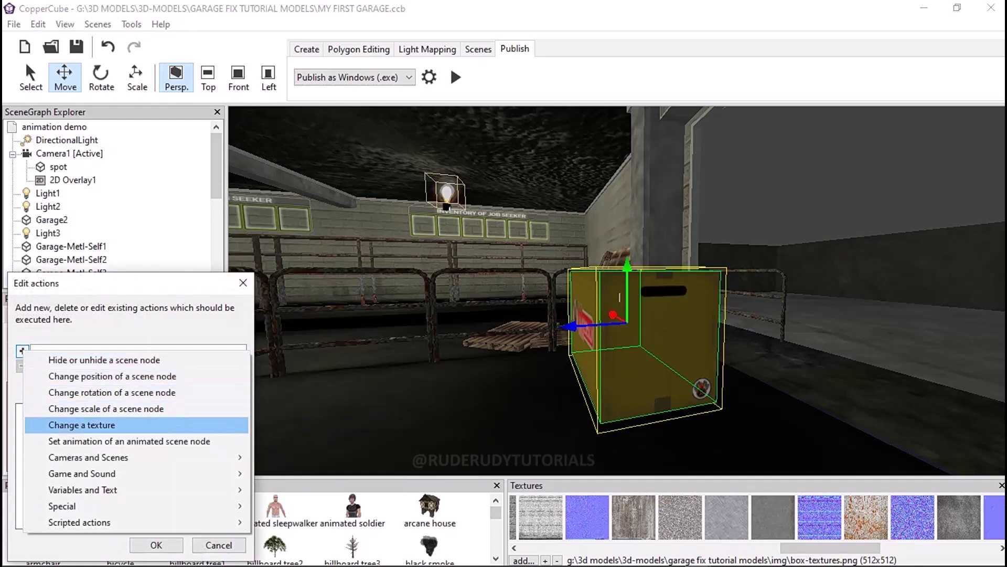
{"action": "mouse_move", "coordinate": [136, 522]}
{"action": "left_click", "coordinate": [315, 412]}
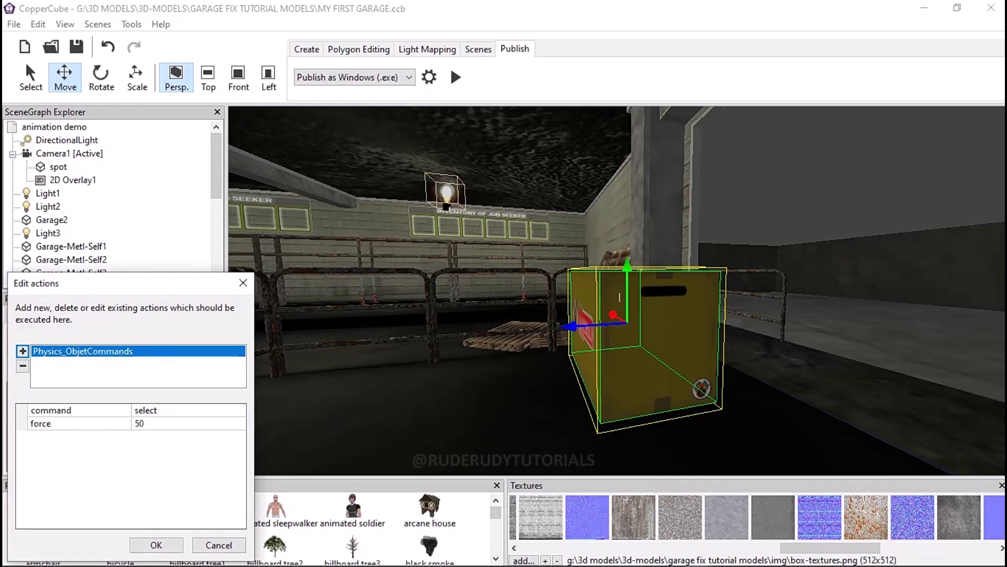
{"action": "left_click", "coordinate": [157, 423]}
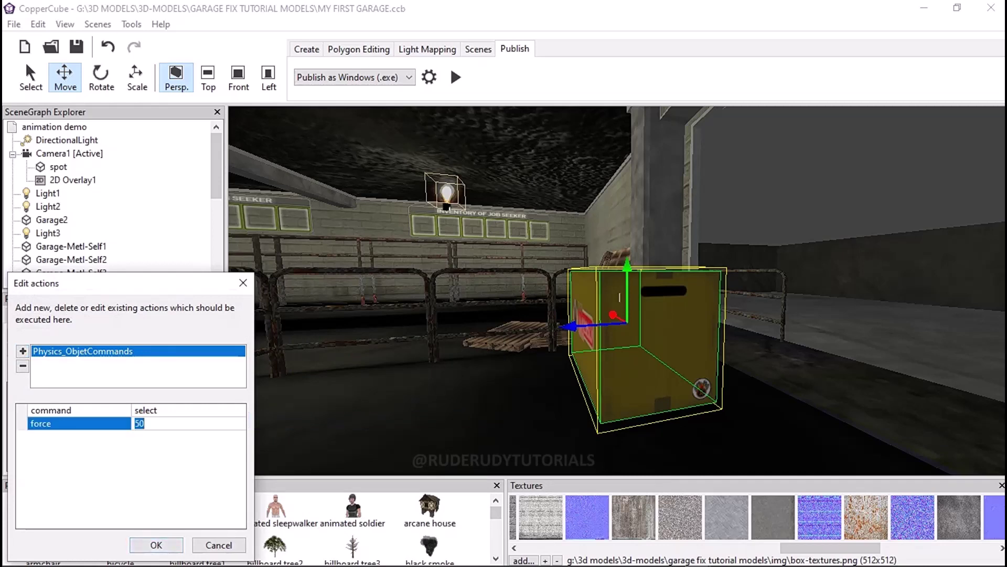
{"action": "type", "text": "7"}
{"action": "type", "text": "5"}
Confirm the click action, publish the garage scene and walk through the gate to the box
{"action": "left_click", "coordinate": [155, 544]}
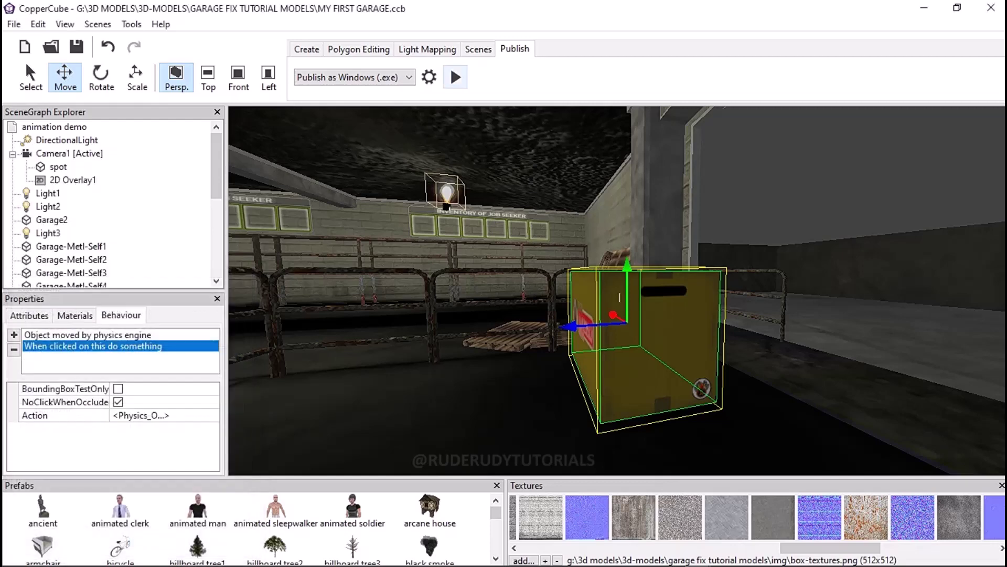
{"action": "left_click", "coordinate": [456, 78]}
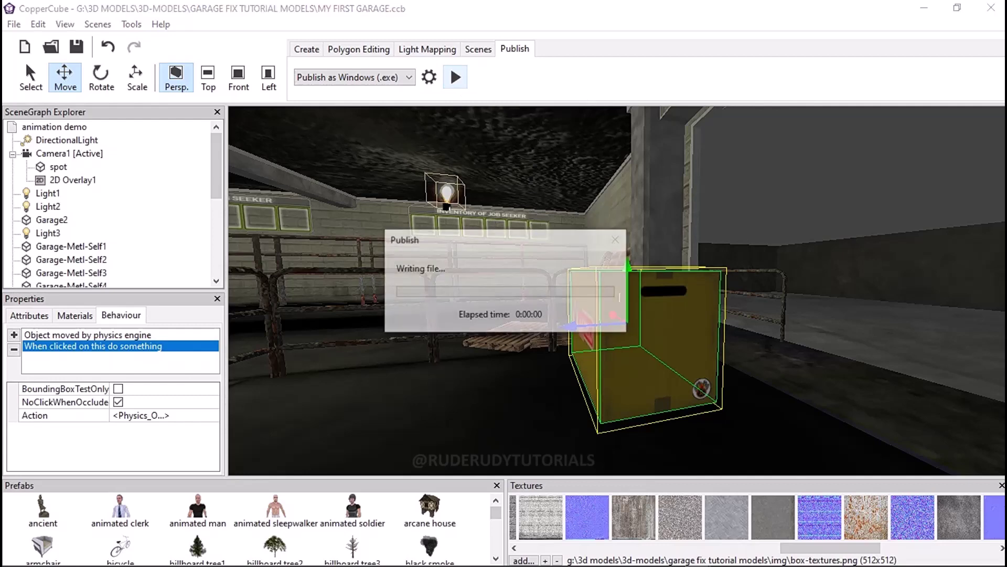
{"action": "key", "text": "w"}
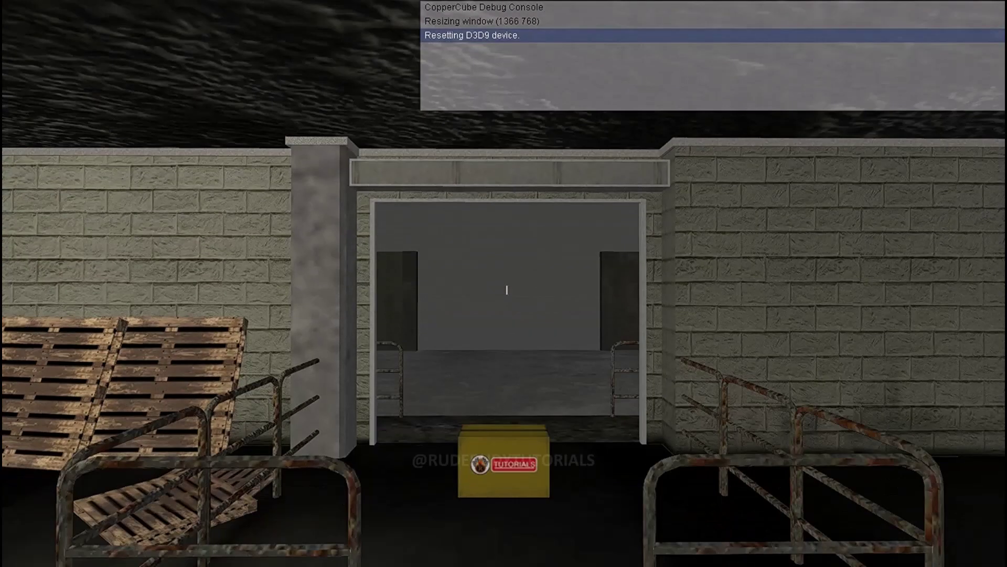
{"action": "key", "text": "w"}
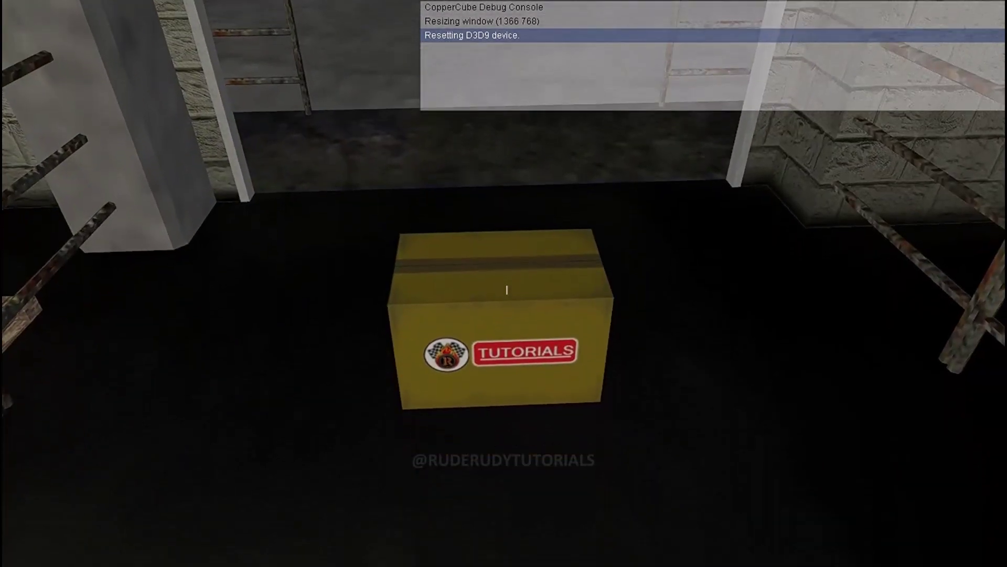
{"action": "key", "text": "s"}
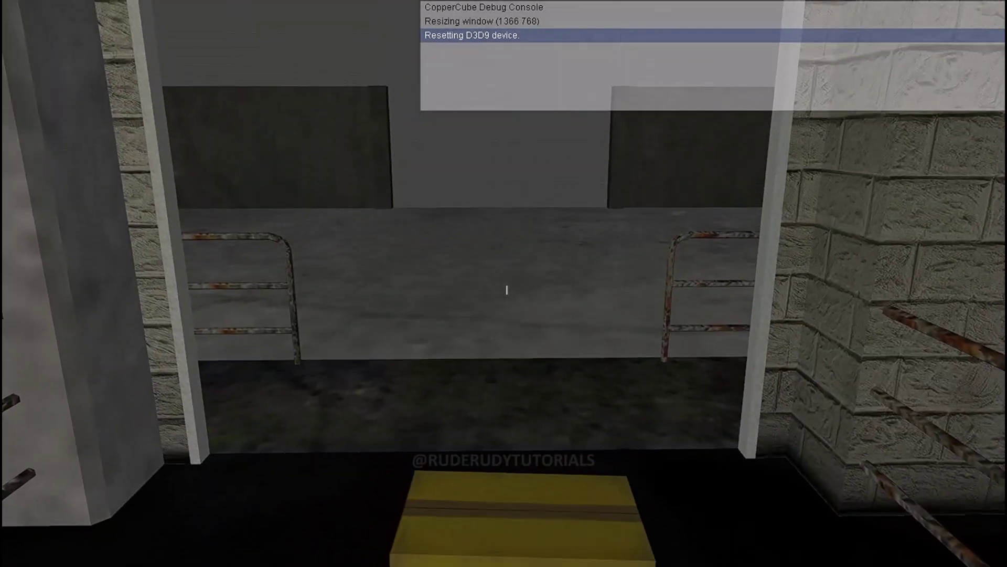
Push the box across onto the pallet, then quit back to the editor
{"action": "key", "text": "w"}
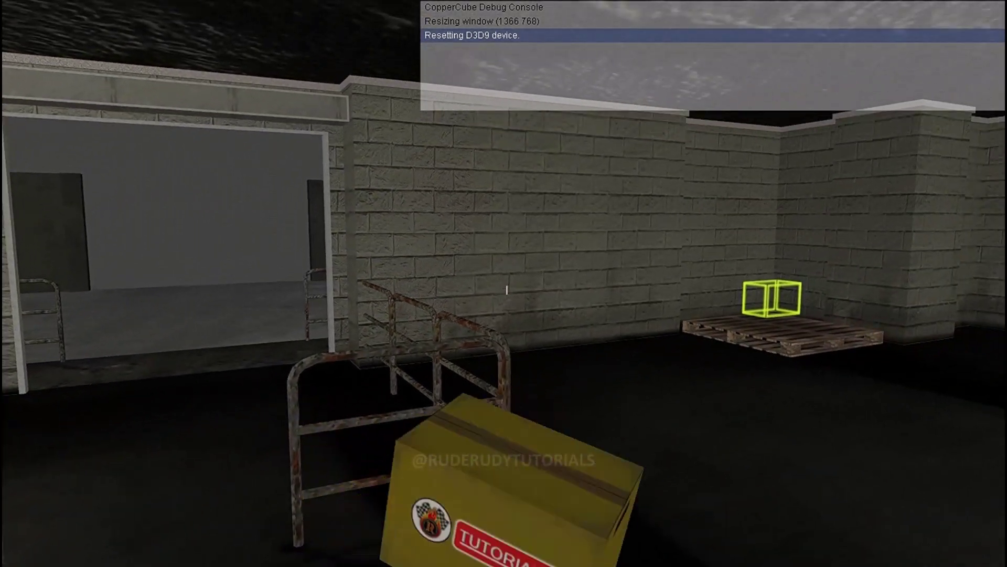
{"action": "key", "text": "w"}
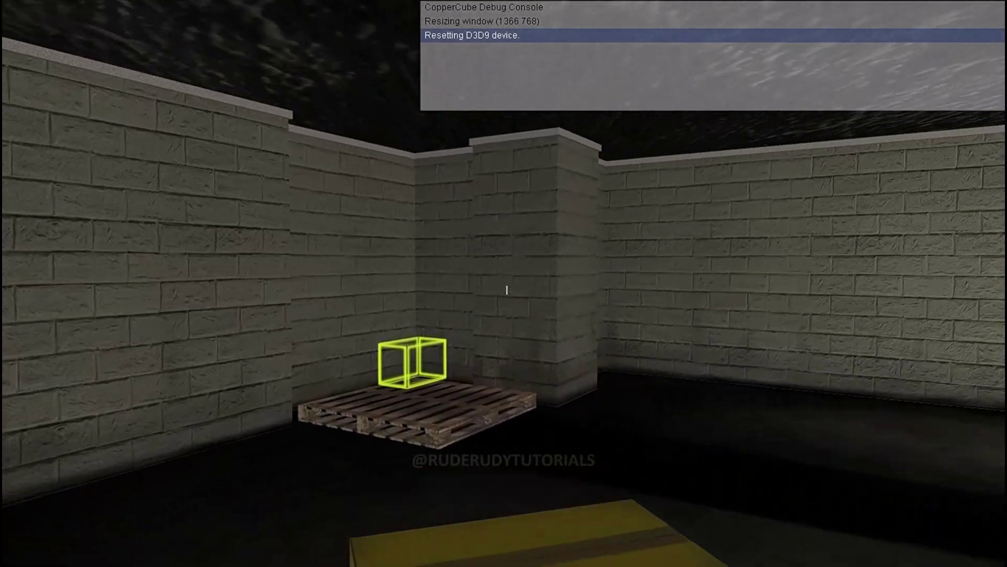
{"action": "key", "text": "w"}
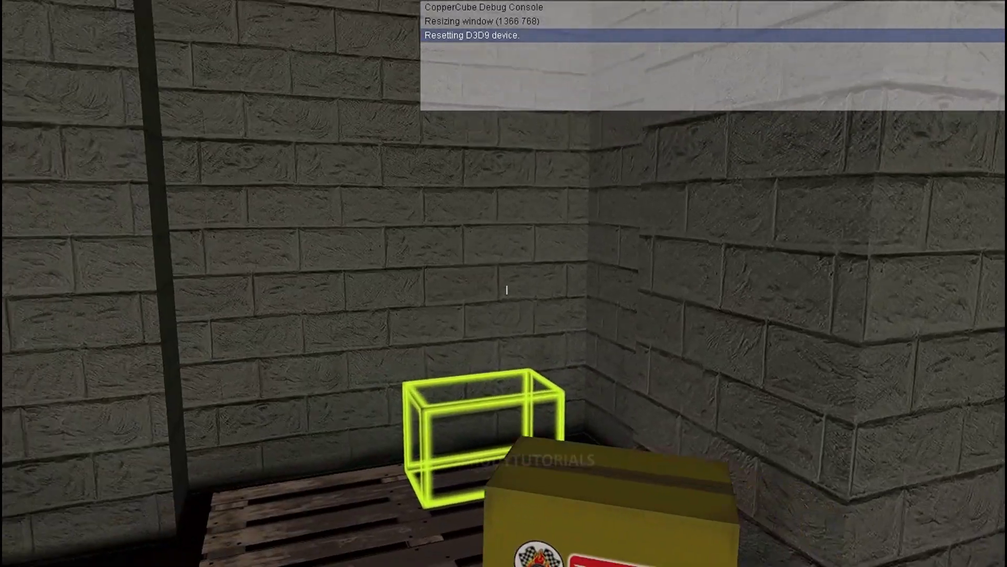
{"action": "key", "text": "s"}
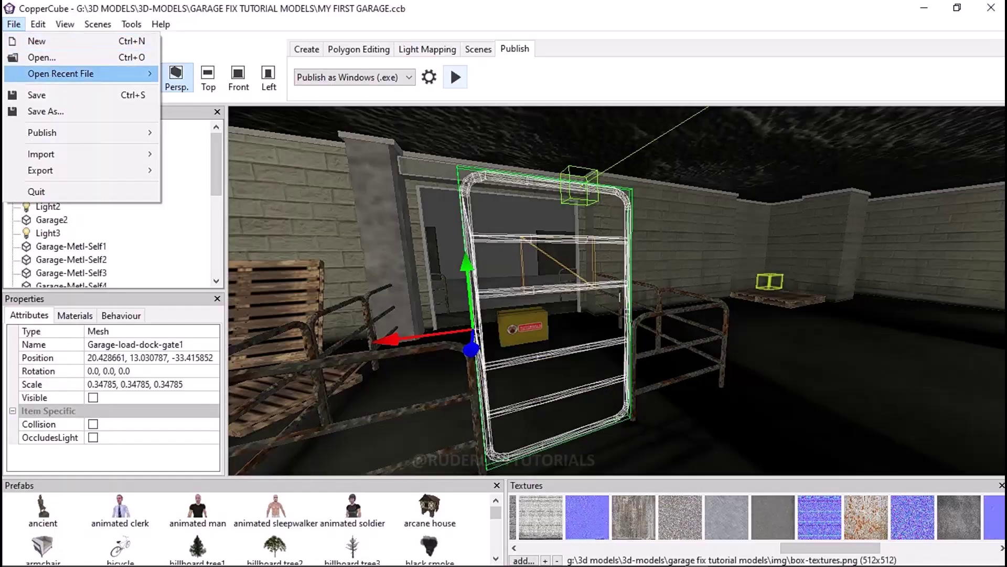
{"action": "key", "text": "Escape"}
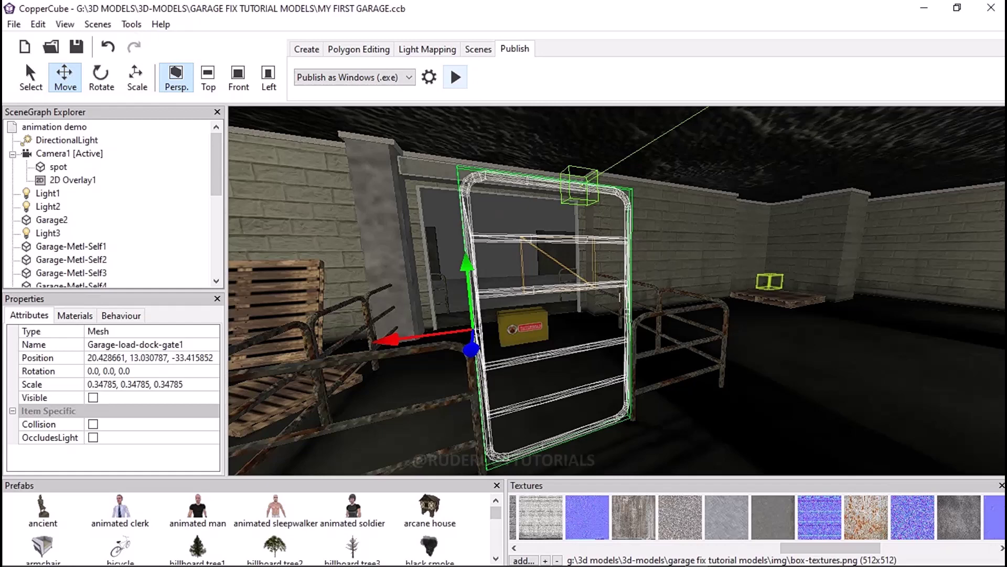
Orbit around the garage gate area, then relaunch the published game with F5
{"action": "right_click_drag", "start_coordinate": [617, 291], "coordinate": [597, 301]}
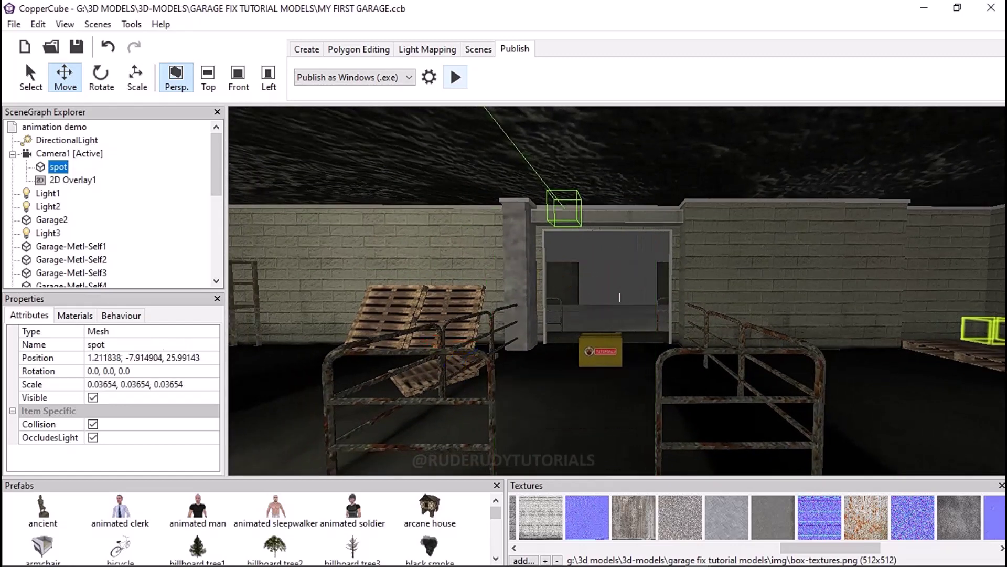
{"action": "key", "text": "F5"}
Walk to the TUTORIALS box, push it to the pallet, and drop it into the green outline
{"action": "key", "text": "w"}
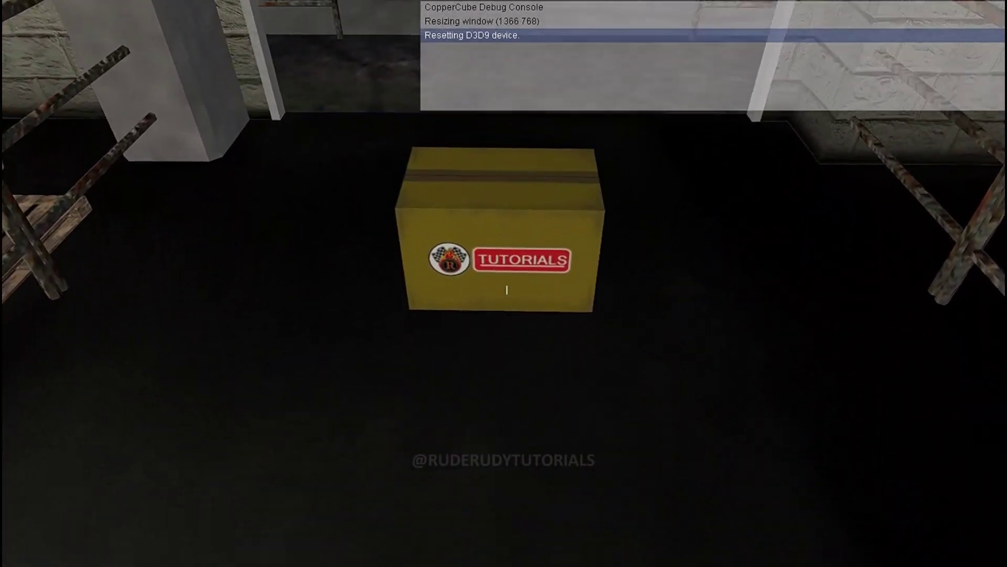
{"action": "key", "text": "w"}
{"action": "key", "text": "w"}
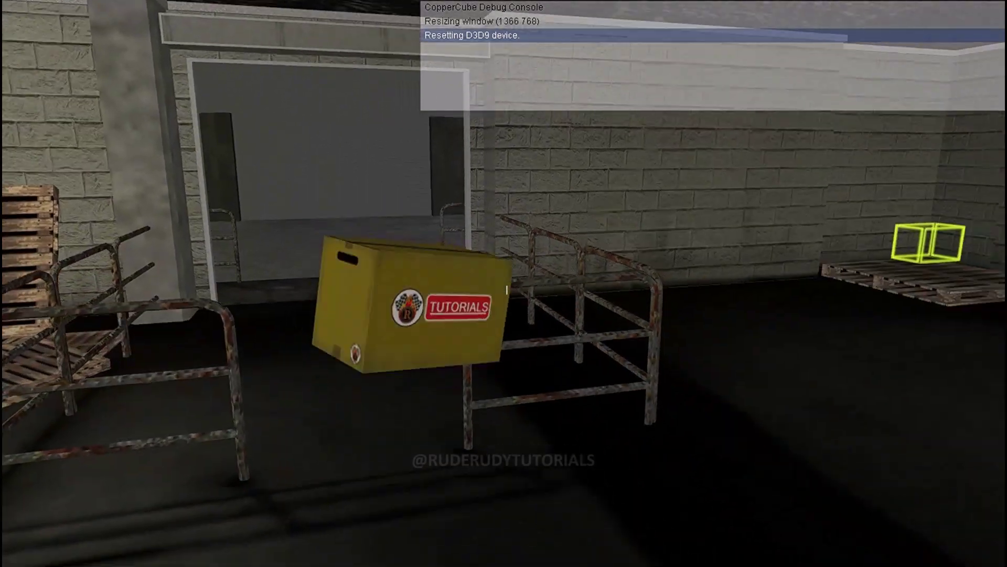
{"action": "key", "text": "w"}
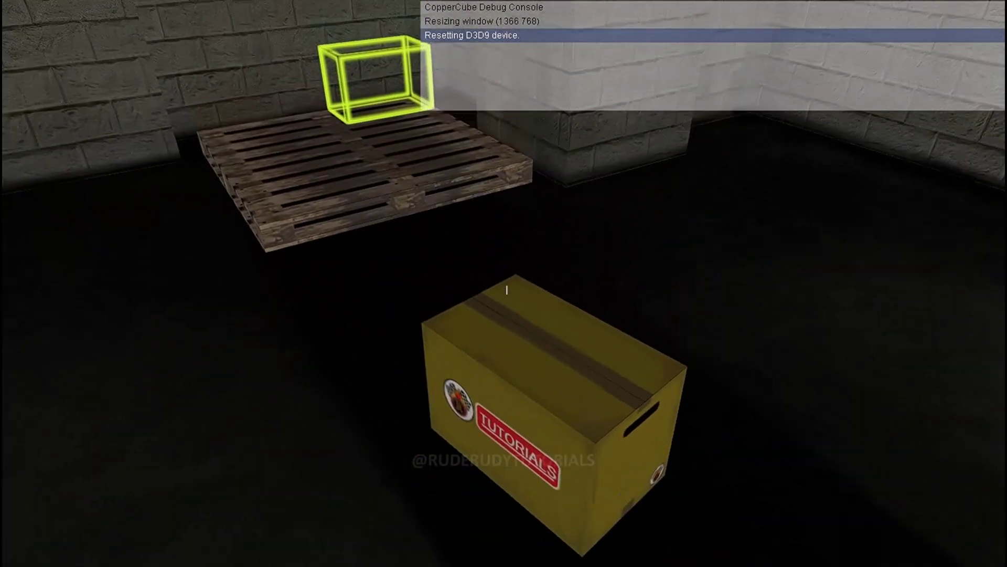
{"action": "key", "text": "w"}
{"action": "left_click", "coordinate": [507, 290]}
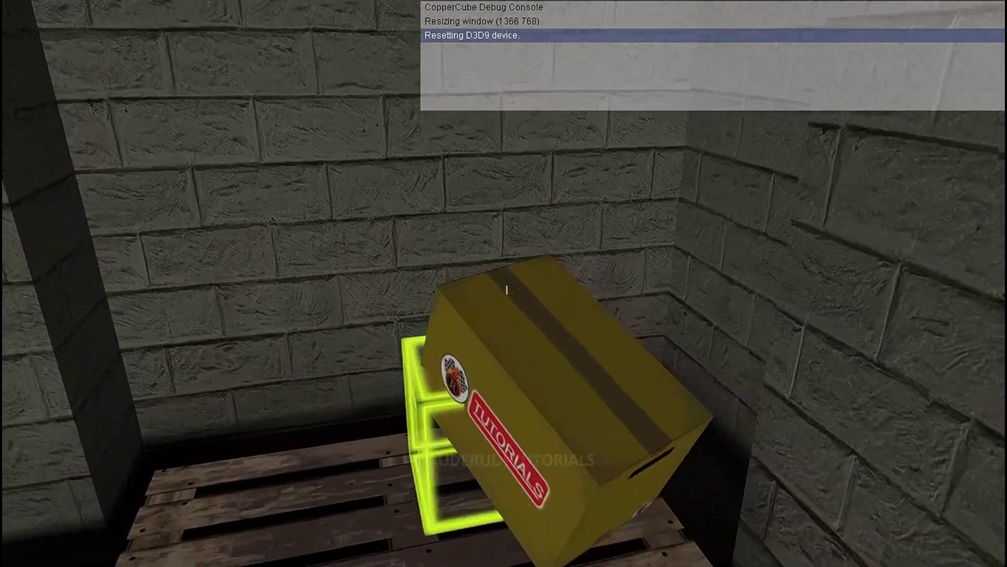